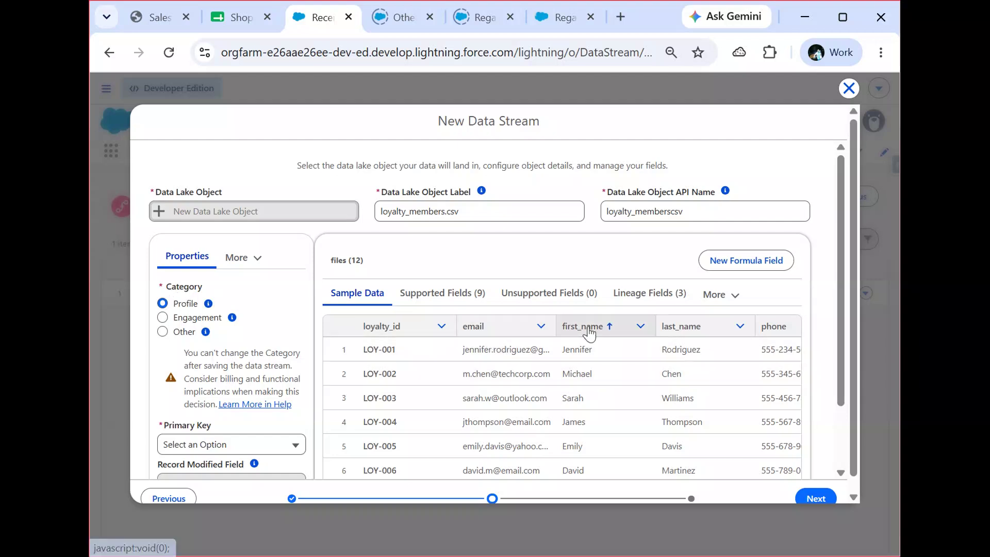
- Set loyalty_id as the primary key of the Profile data and deploy the stream as loyalty_members in the default data space
scroll(840, 294, "down", 2)
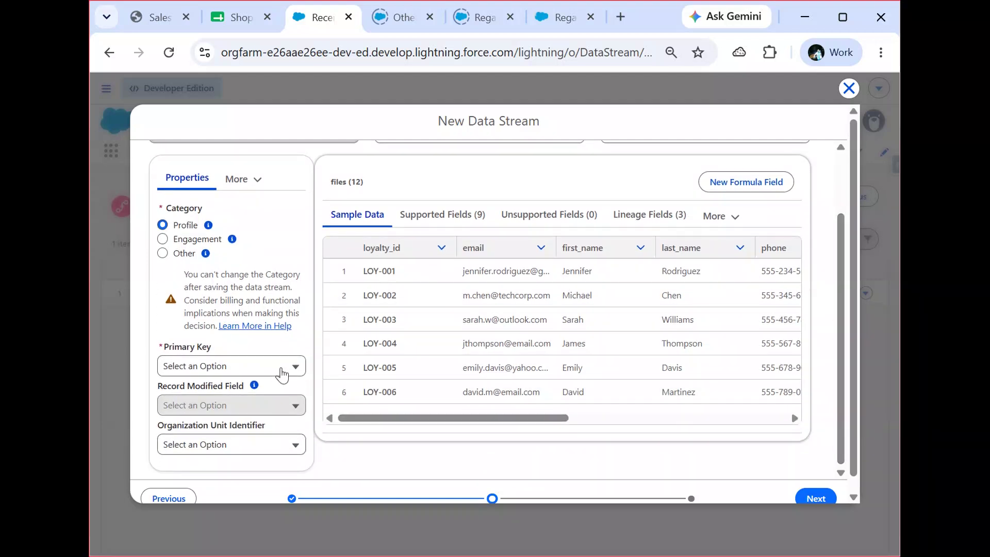
left_click(282, 367)
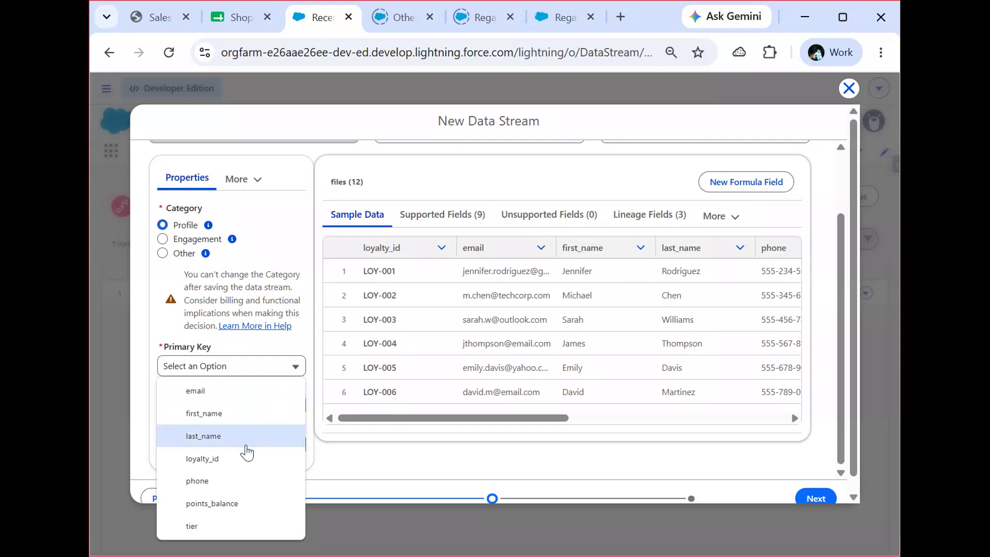
left_click(247, 457)
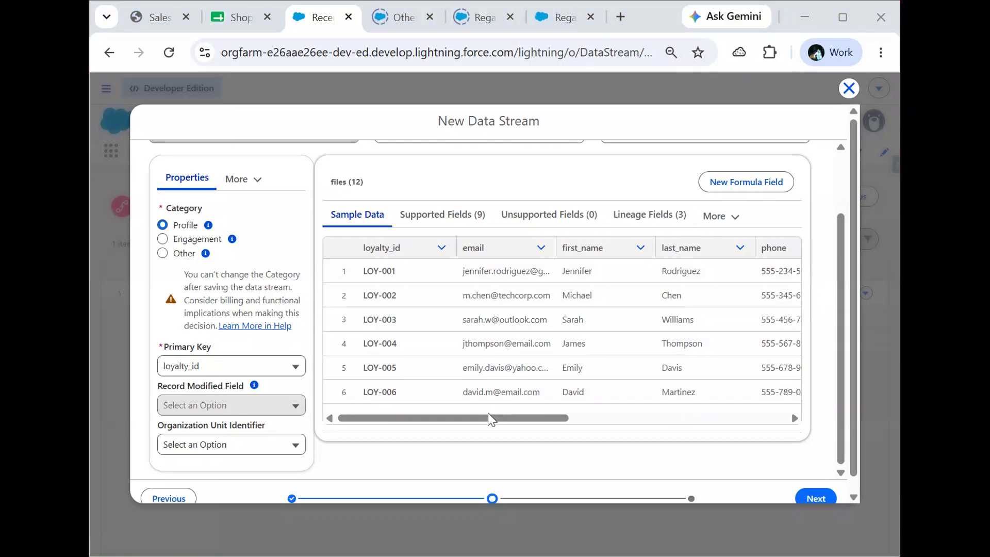
left_click_drag(488, 419, 420, 404)
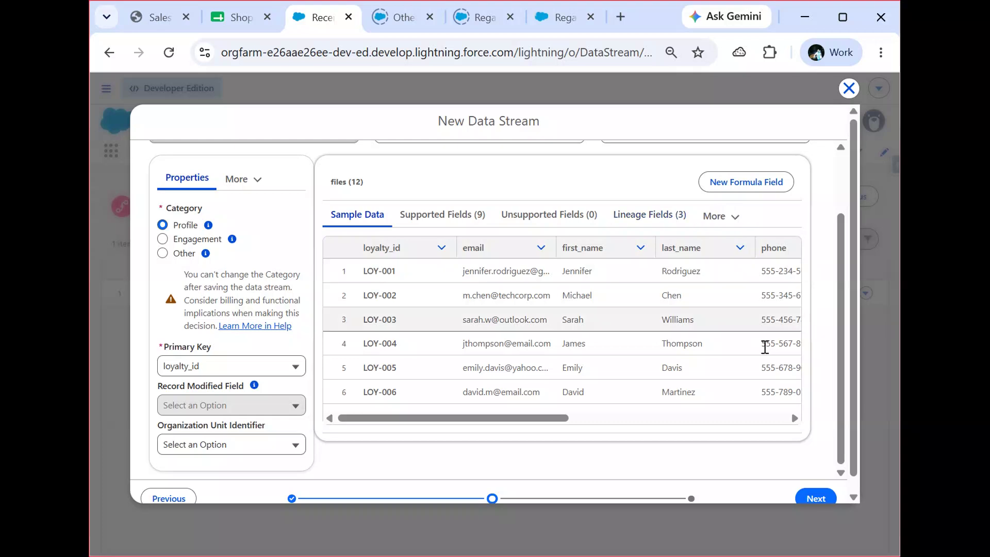
left_click(813, 498)
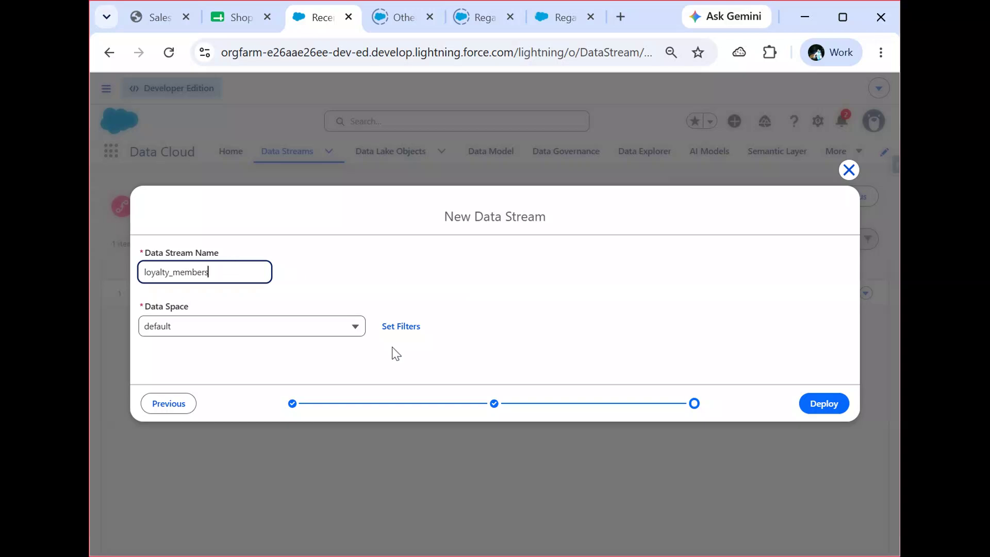
left_click(831, 403)
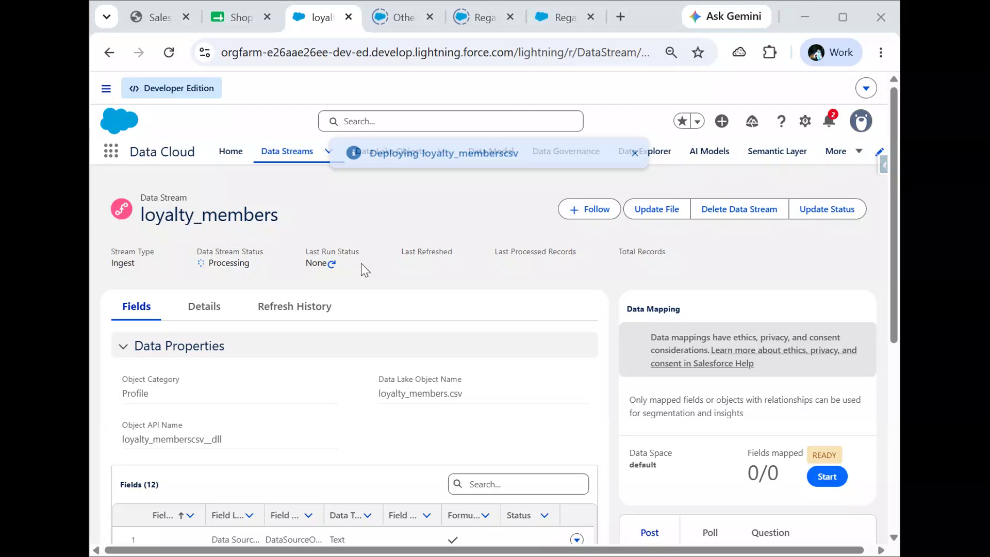
- Create another data stream from the data streams list using File Upload, and upload ecommerce_purchases.csv
left_click(297, 155)
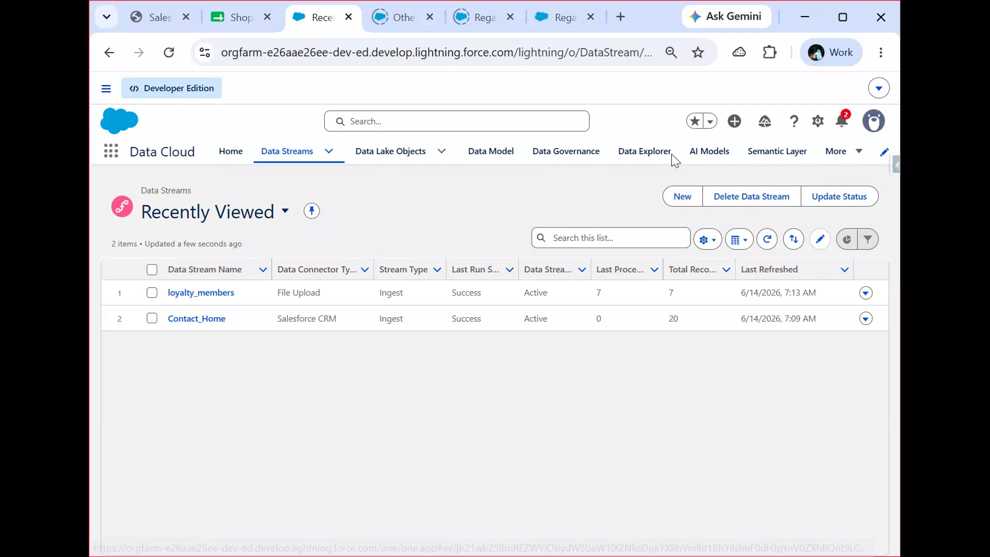
left_click(679, 196)
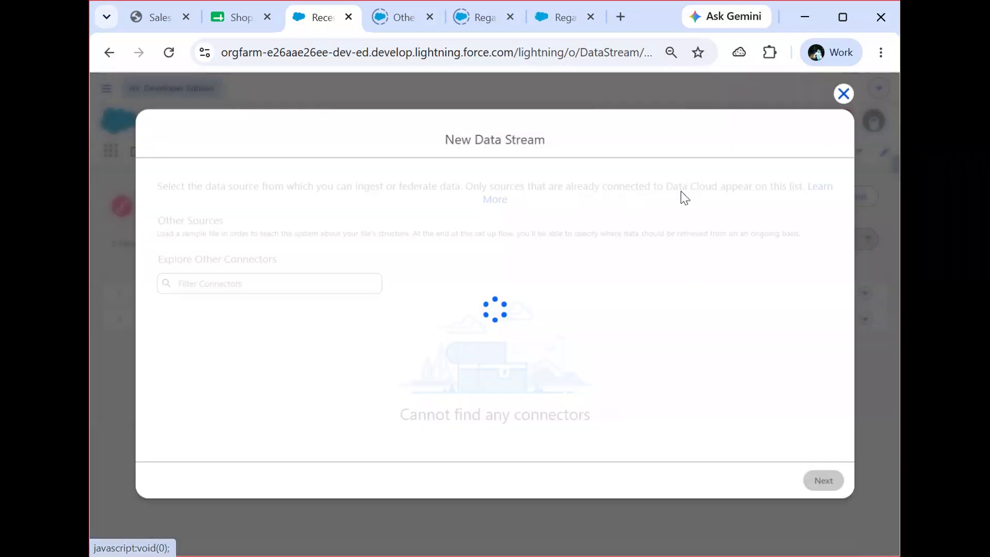
left_click(273, 399)
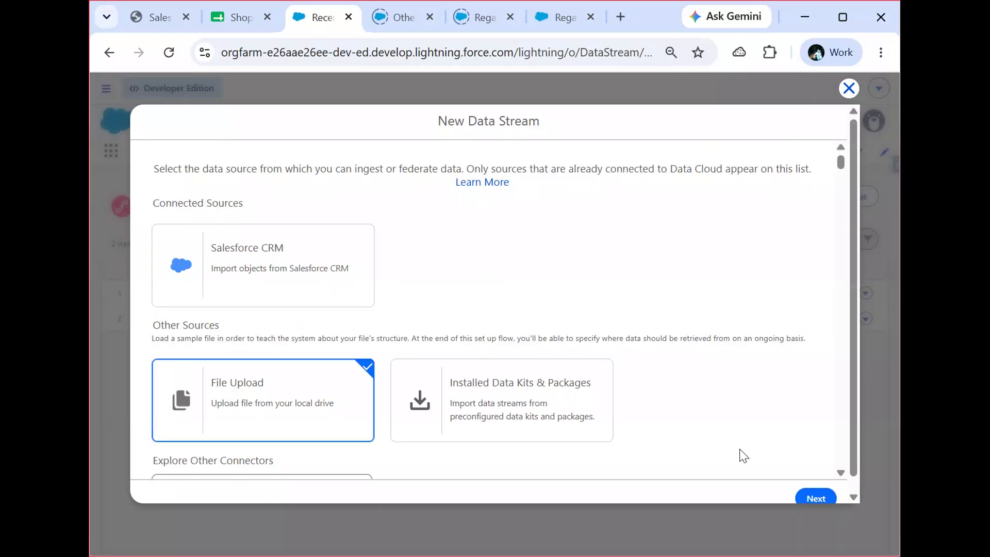
left_click(811, 498)
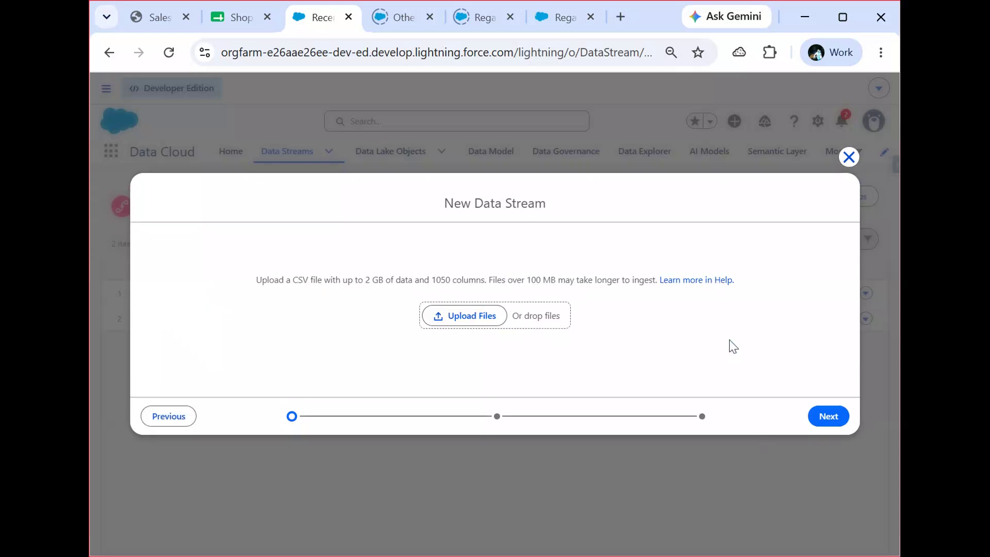
left_click(480, 315)
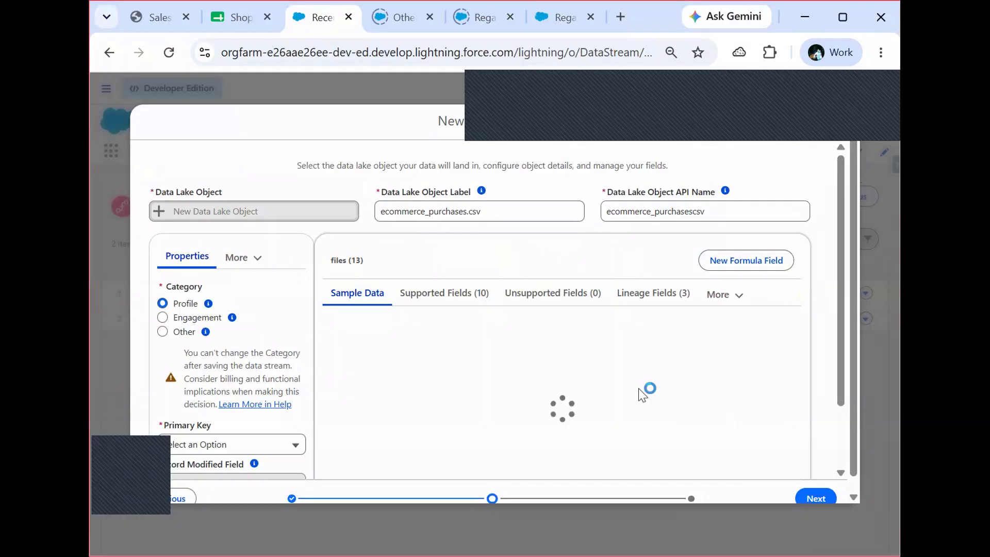
- Deploy ecommerce_purchases as an Engagement stream with purchase_date as the event time field and order_id as the primary key
left_click(163, 319)
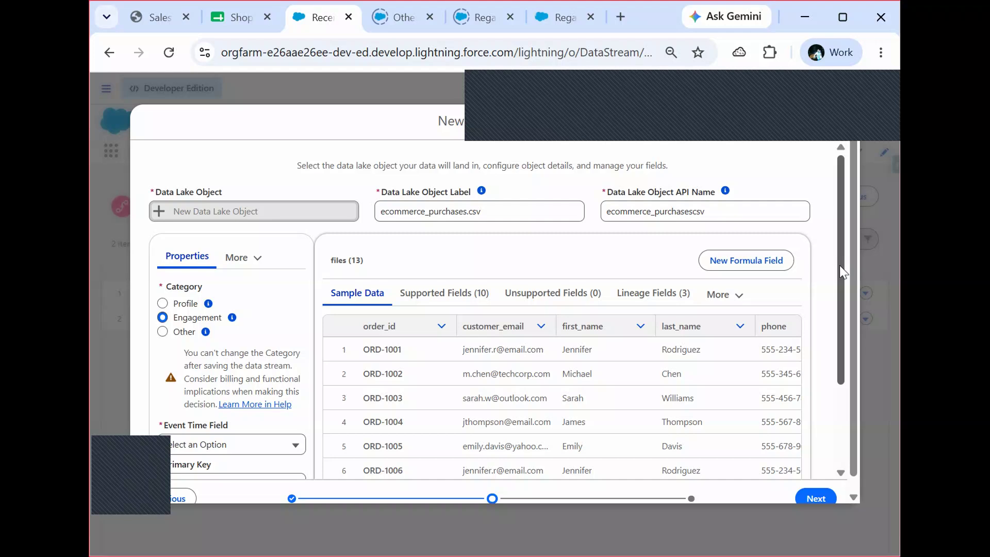
left_click_drag(839, 266, 833, 350)
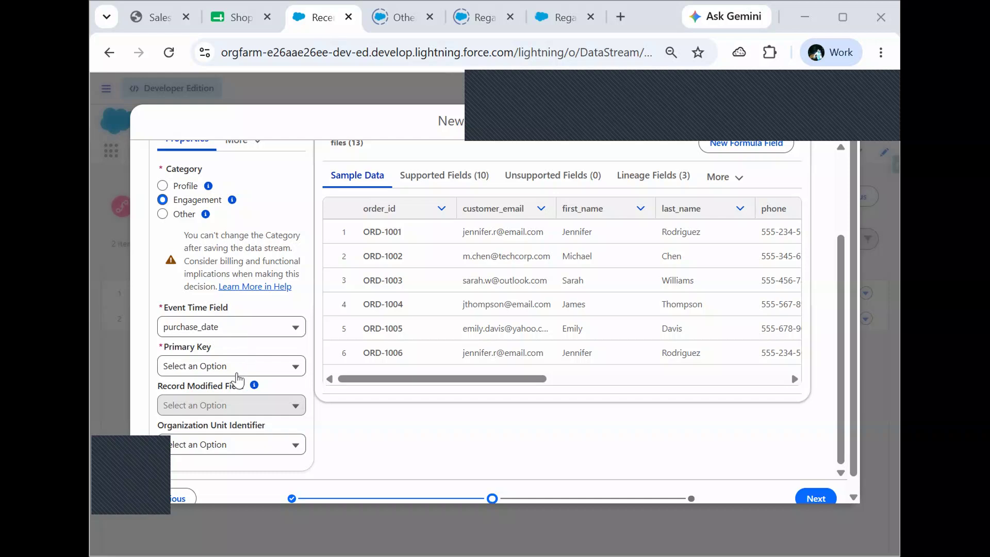
left_click(261, 366)
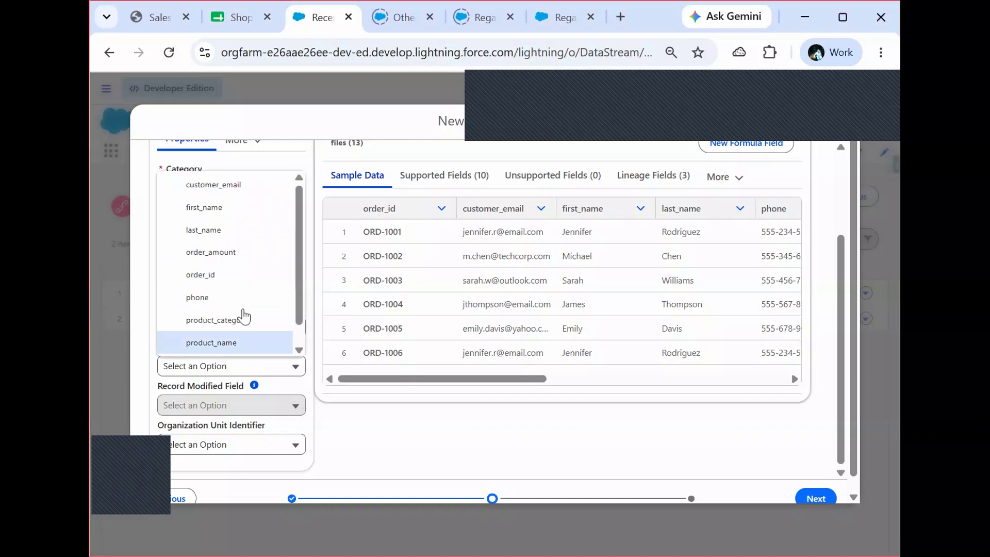
left_click(237, 269)
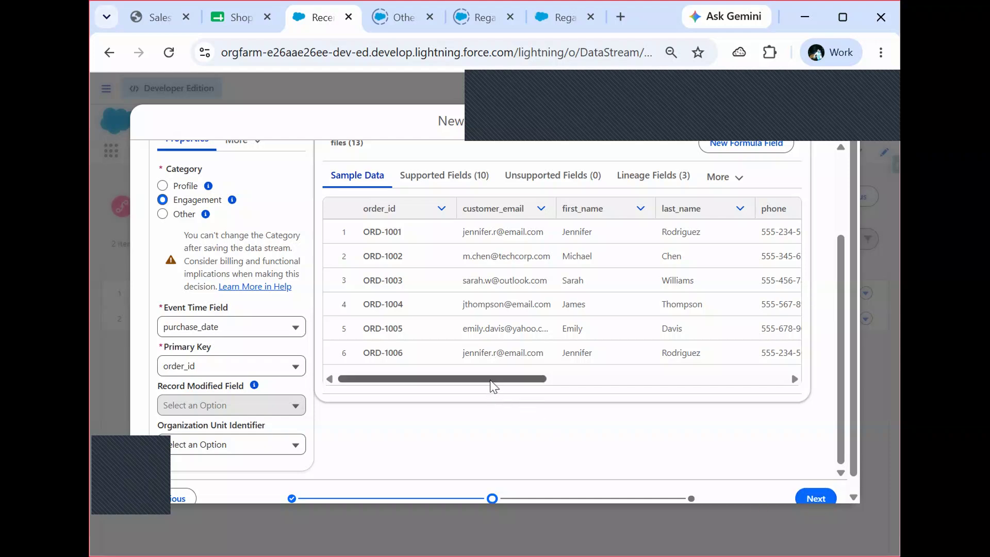
left_click_drag(491, 382, 738, 376)
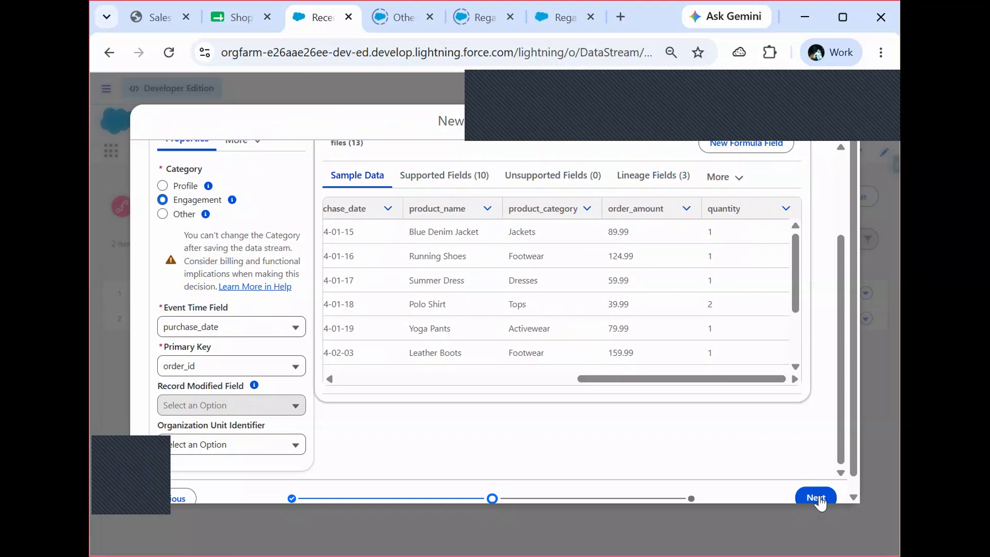
left_click(815, 495)
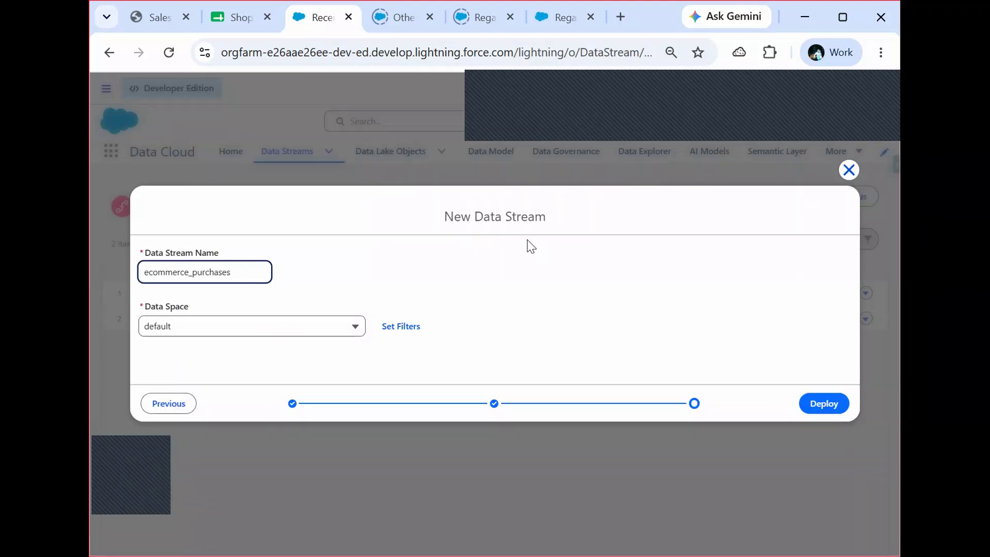
left_click(819, 408)
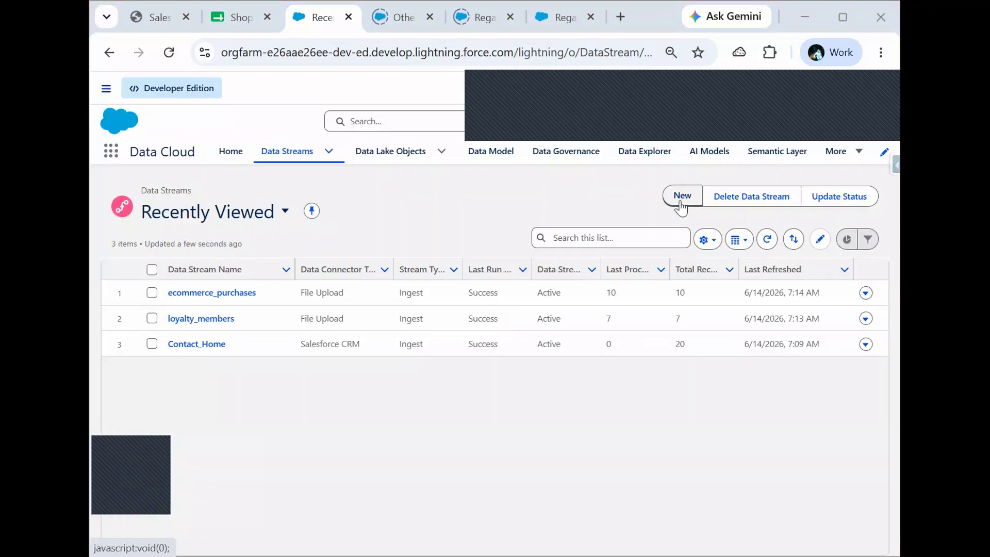
- Create a new File Upload data stream and upload instore_transactions.csv from the ShopSphere_Data folder
left_click(680, 207)
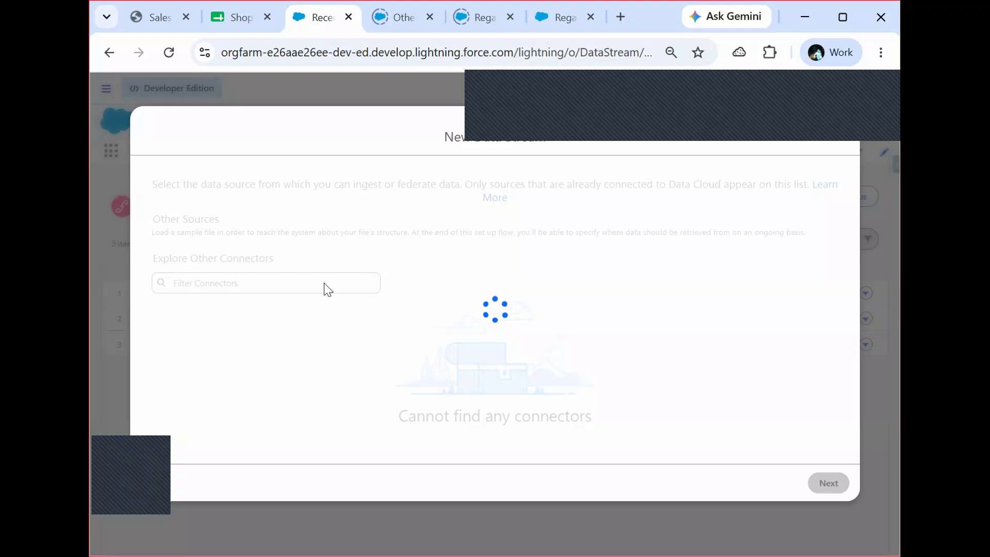
left_click(262, 393)
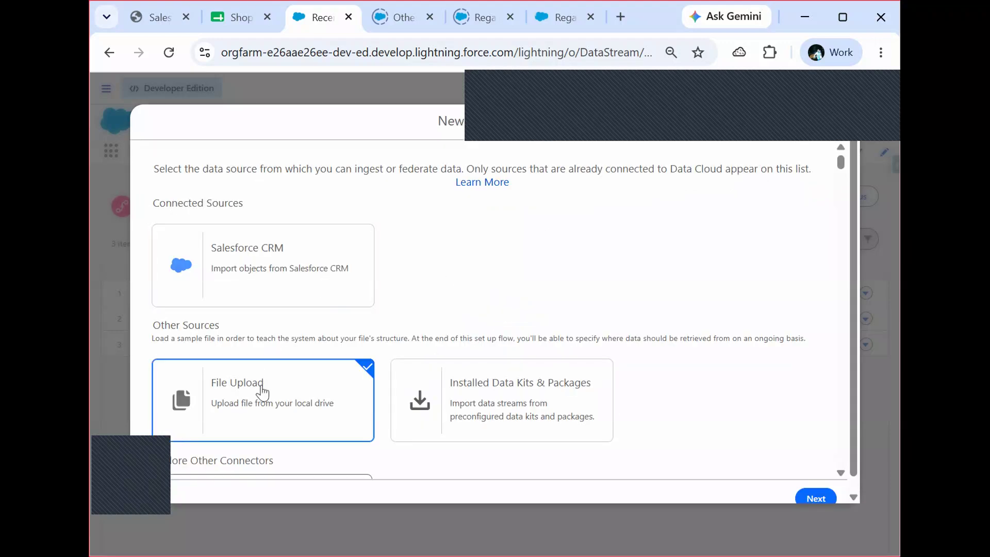
left_click(816, 498)
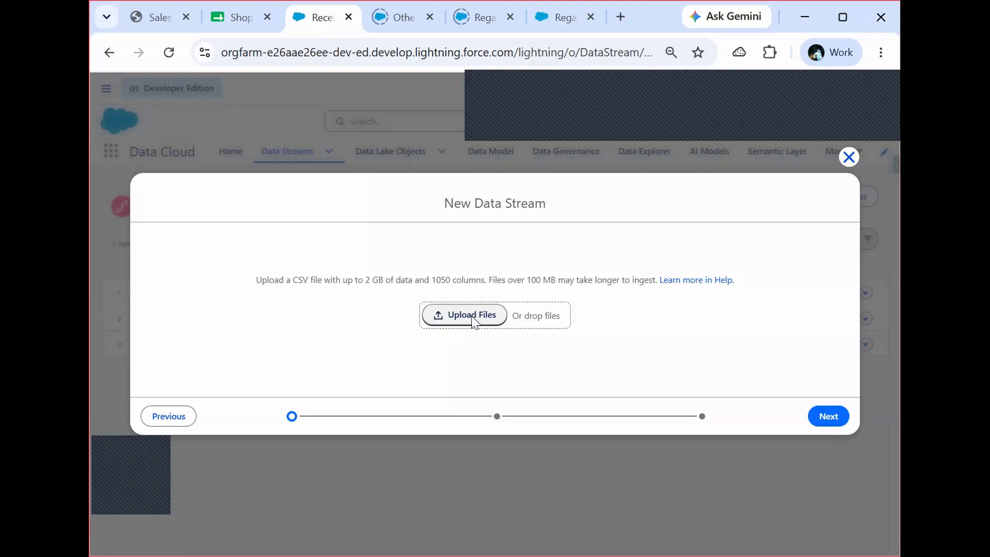
left_click(473, 320)
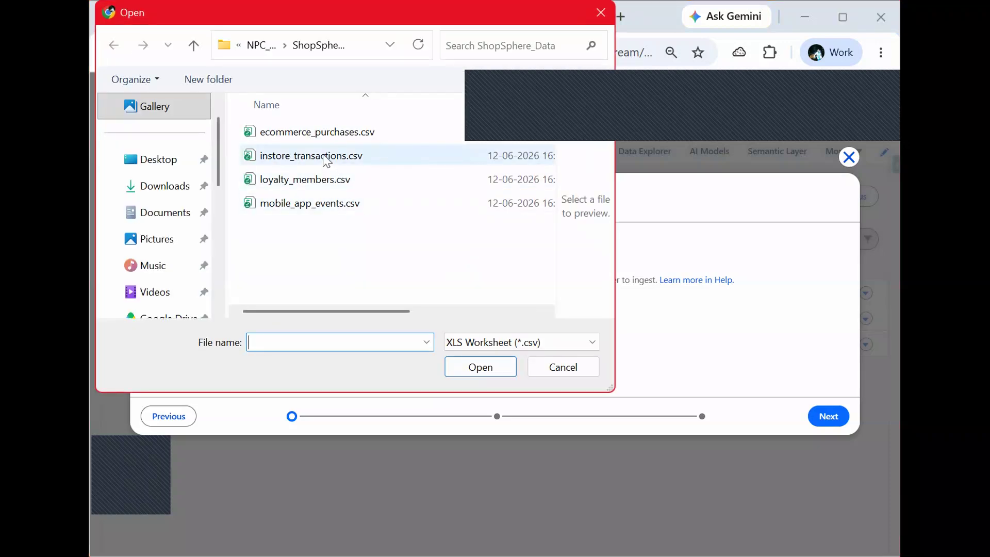
left_click(326, 161)
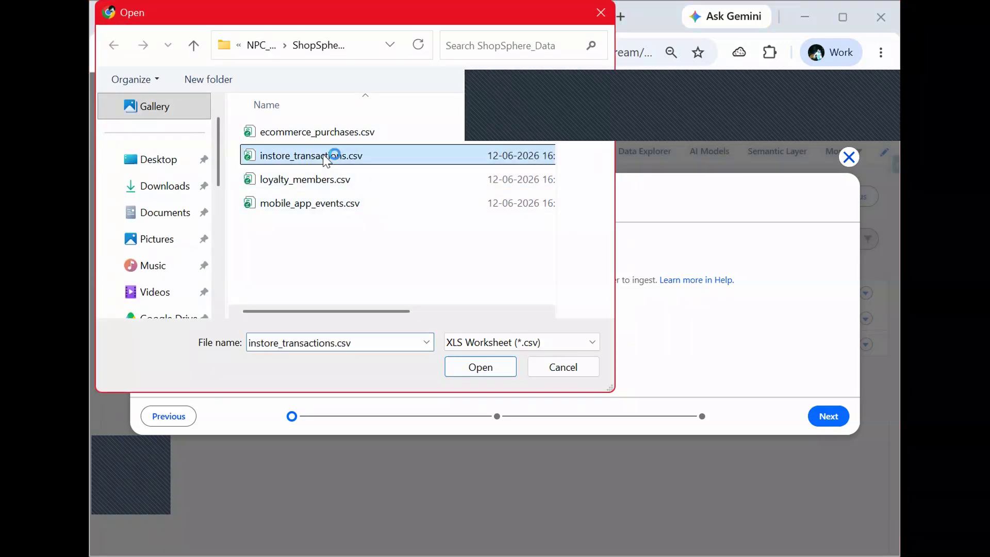
left_click(492, 369)
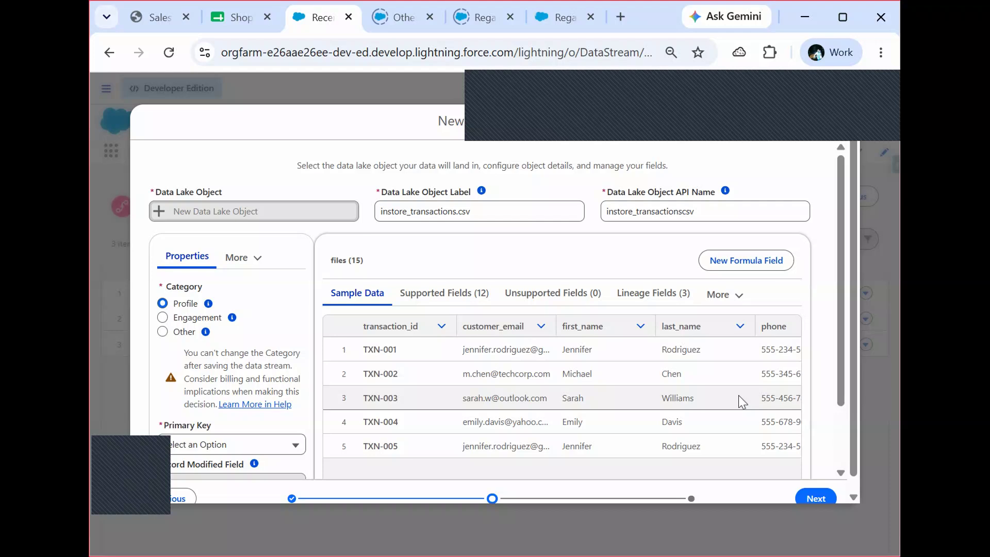
- Deploy instore_transactions as an Engagement stream with purchase_date as the event time field and transaction_id as the primary key
left_click(162, 319)
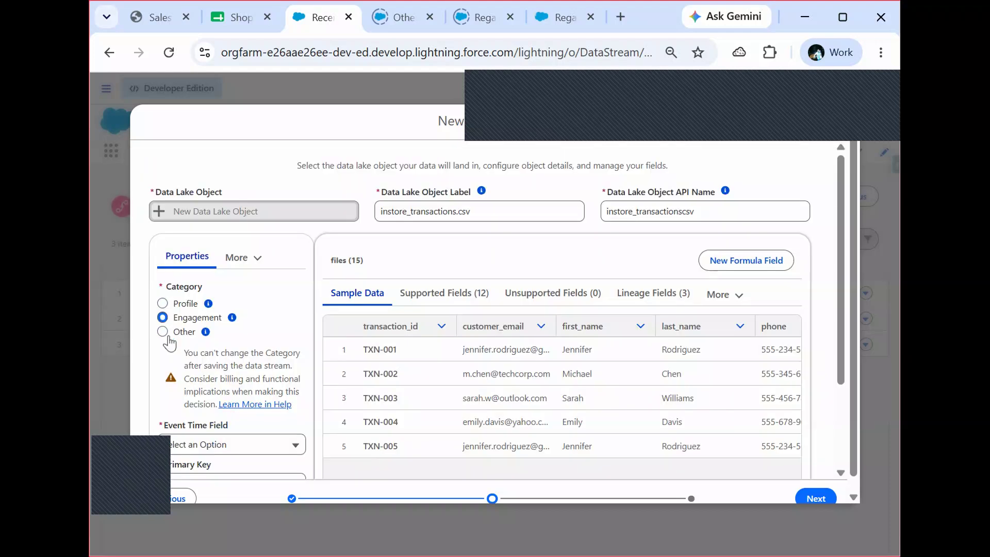
left_click(245, 447)
left_click(241, 481)
scroll(841, 312, "down", 3)
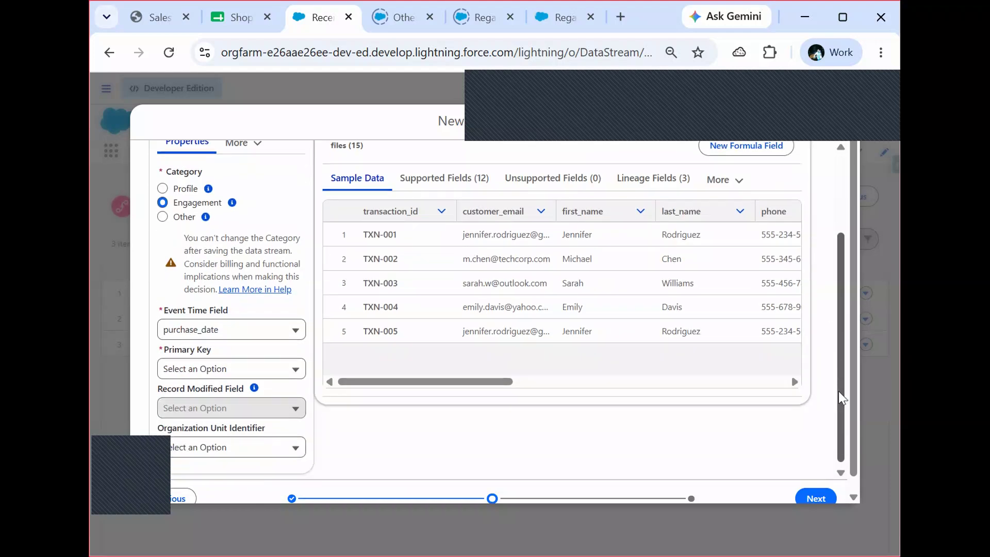
left_click(261, 367)
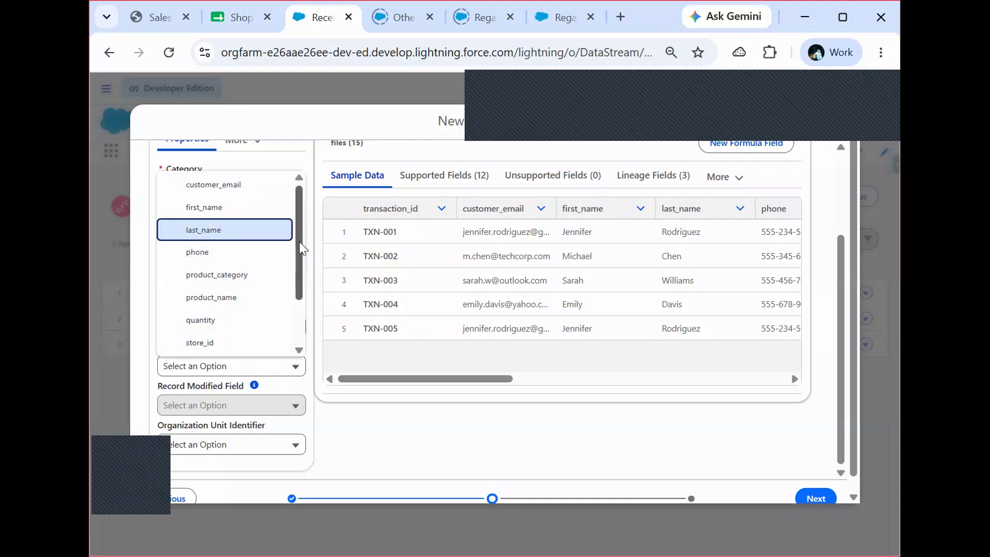
scroll(302, 248, "down", 2)
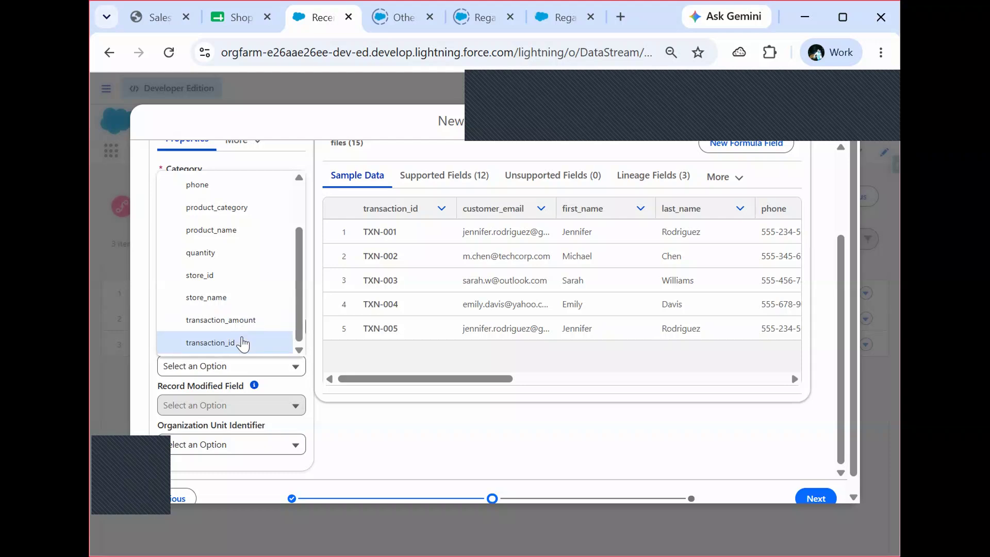
left_click(243, 342)
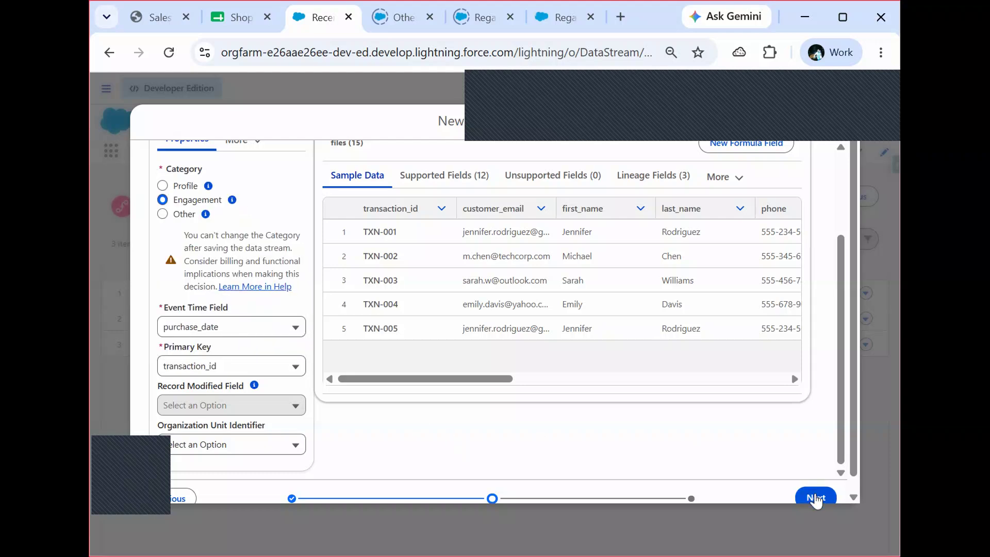
left_click(815, 498)
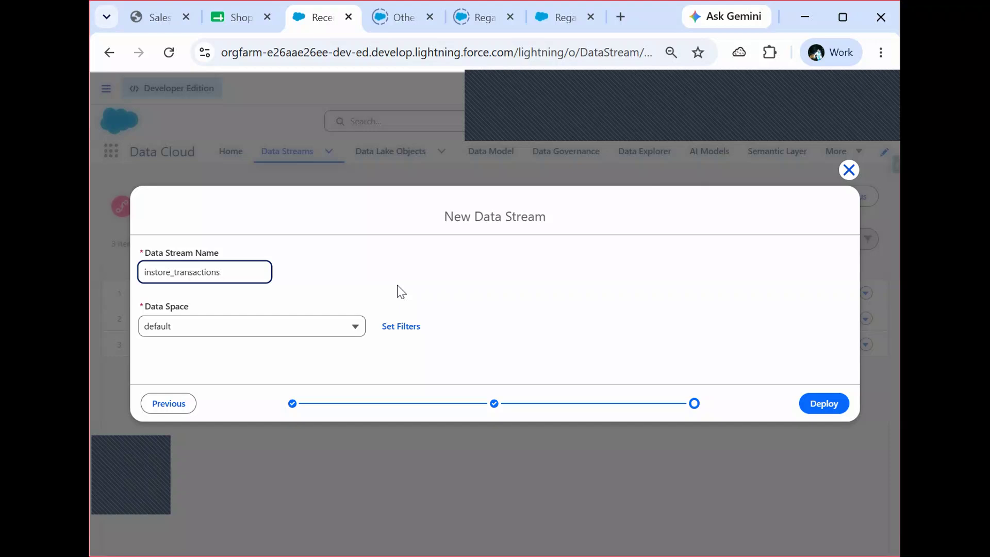
left_click(818, 405)
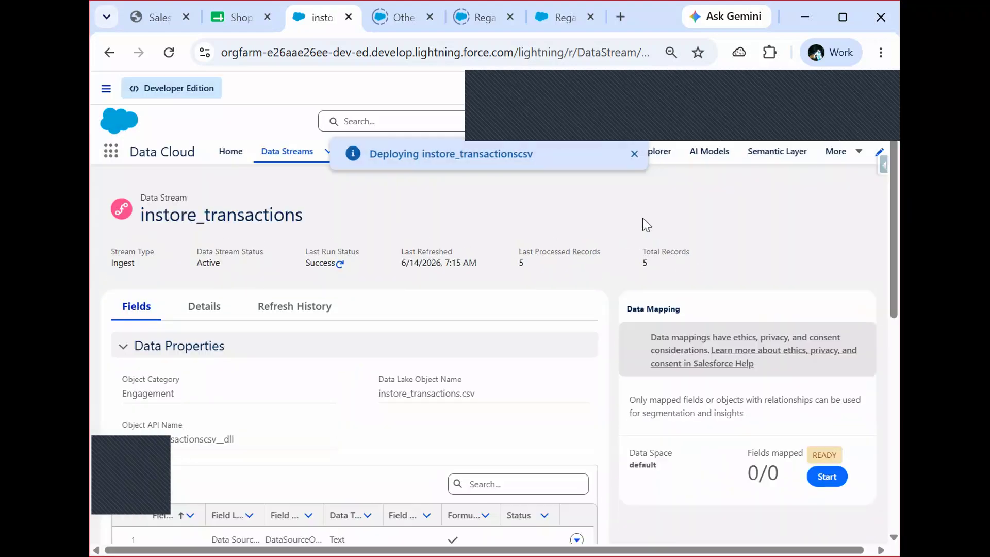
- Start another File Upload data stream from the data streams list and upload mobile_app_events.csv from the ShopSphere_Data folder
left_click(276, 154)
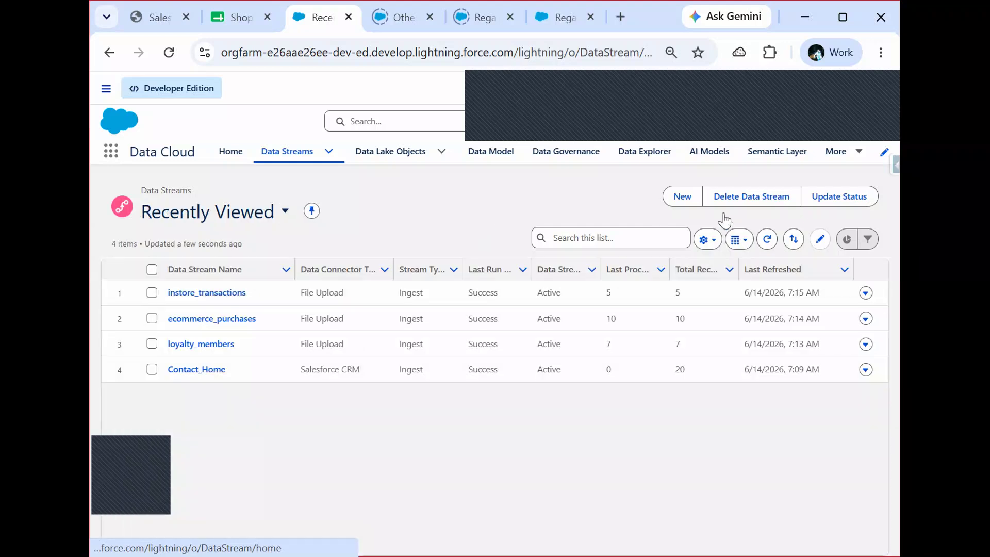
left_click(683, 197)
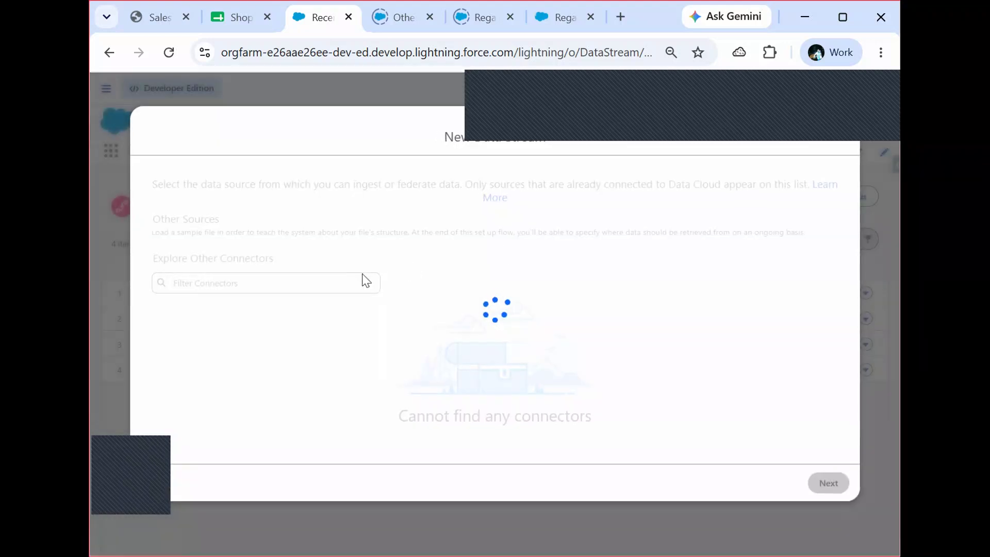
left_click(267, 383)
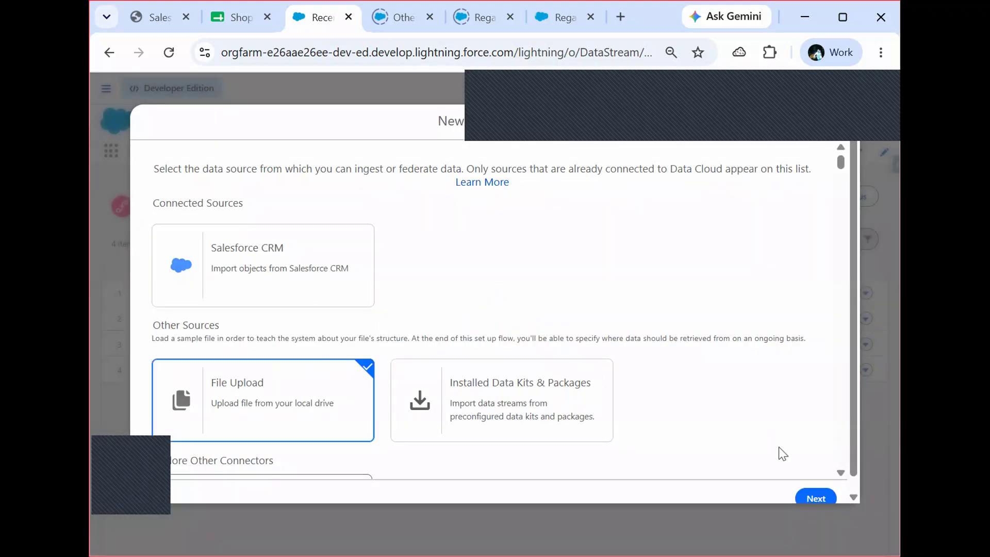
left_click(815, 497)
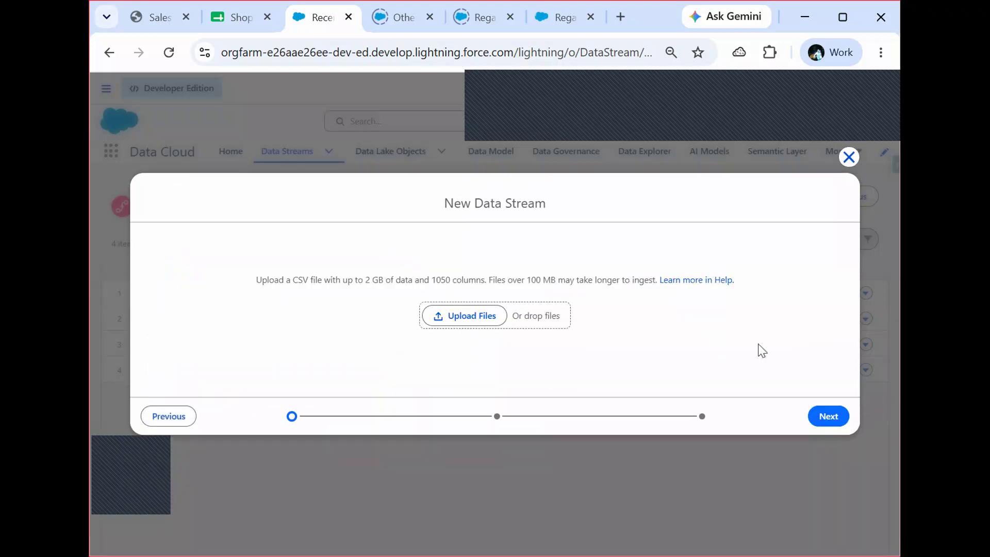
left_click(460, 321)
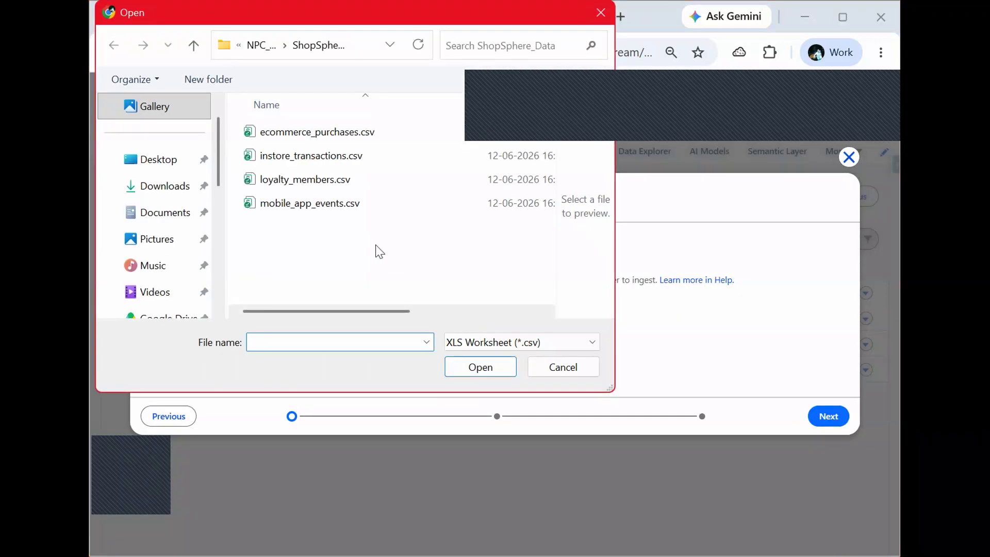
left_click(311, 208)
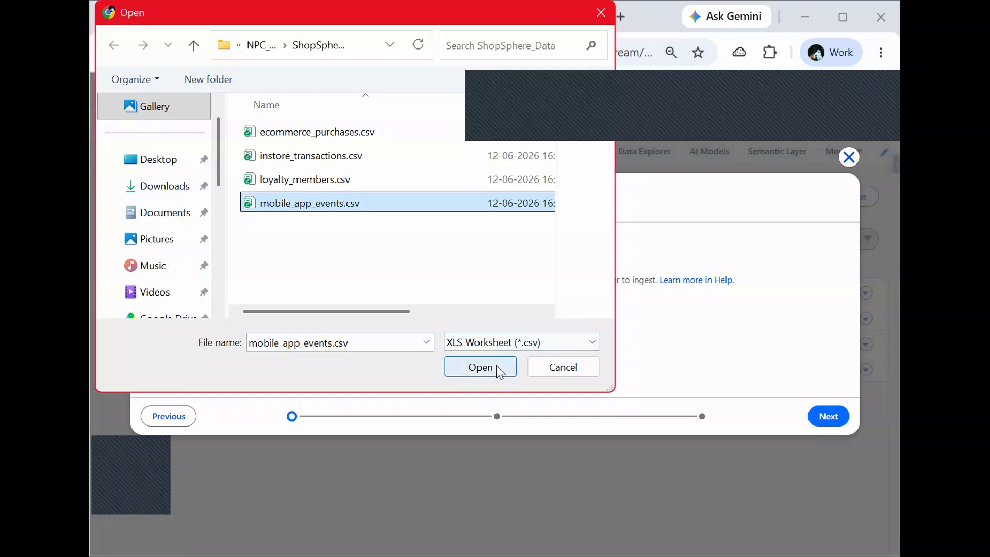
left_click(498, 369)
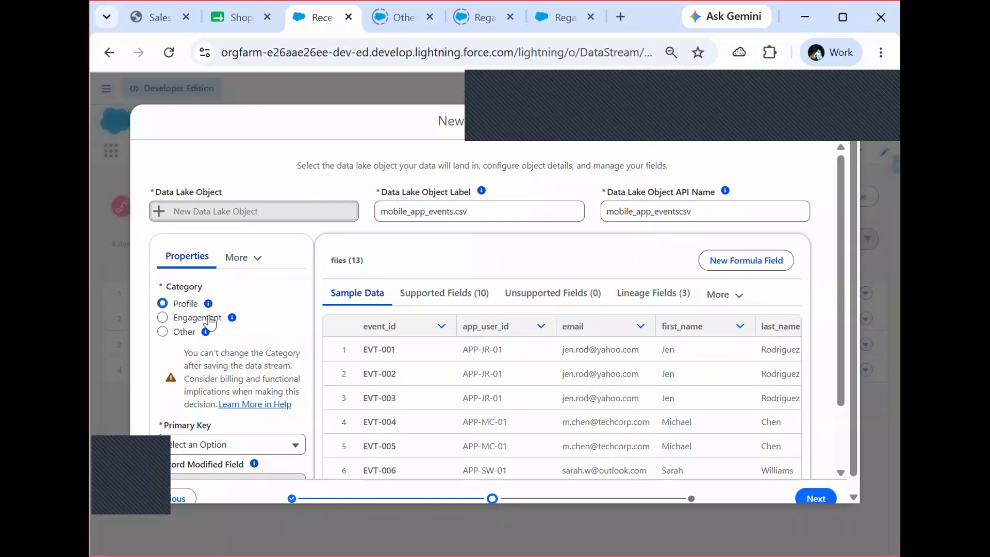
- Deploy mobile_app_events as an Engagement stream in the default data space, with event_date as the event time field and event_id as the primary key
left_click(208, 317)
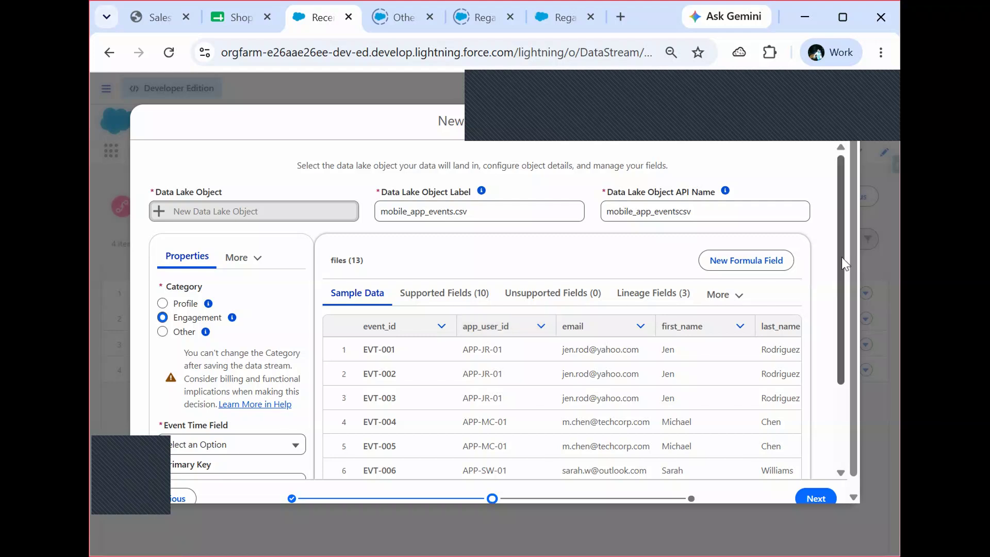
scroll(844, 264, "down", 2)
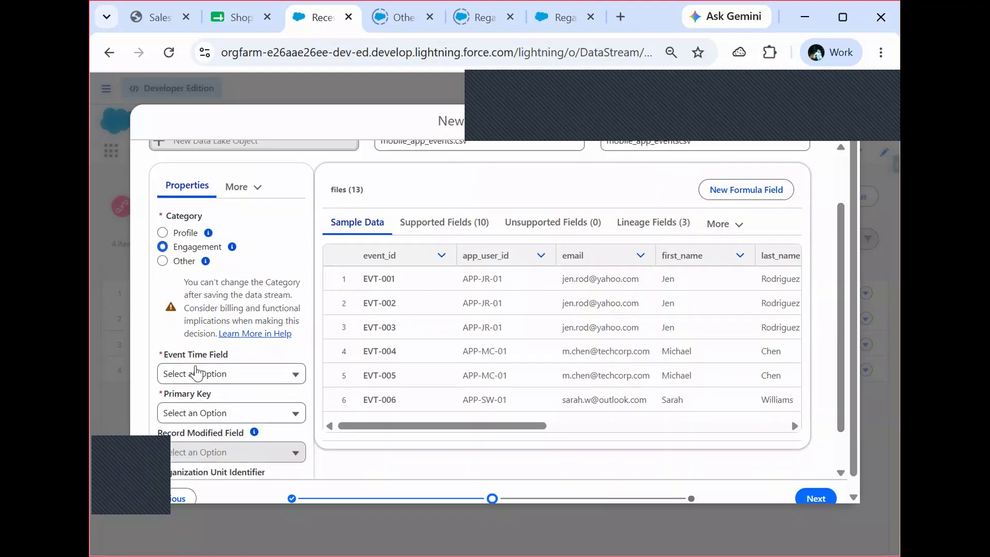
left_click(195, 375)
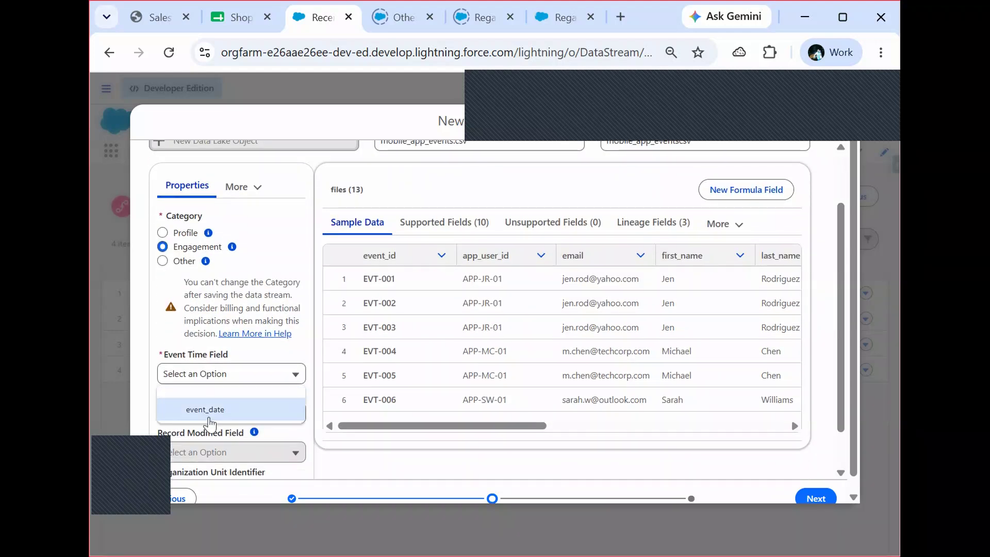
left_click(206, 410)
left_click(222, 415)
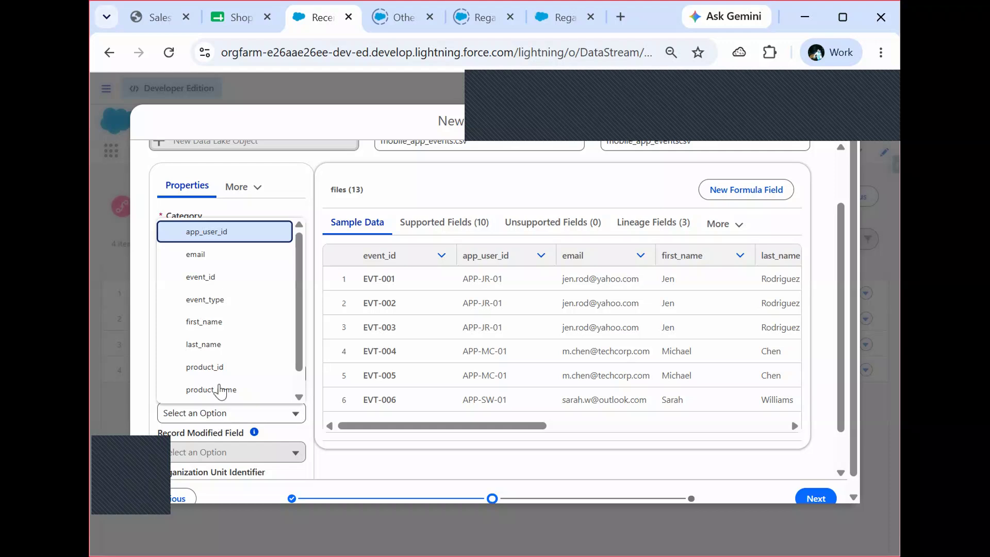
left_click(227, 281)
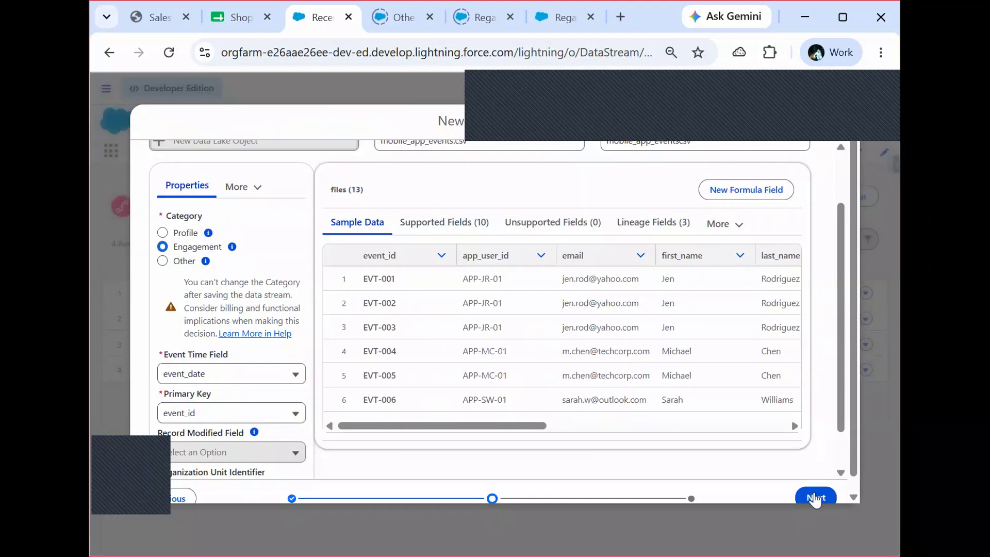
left_click(814, 498)
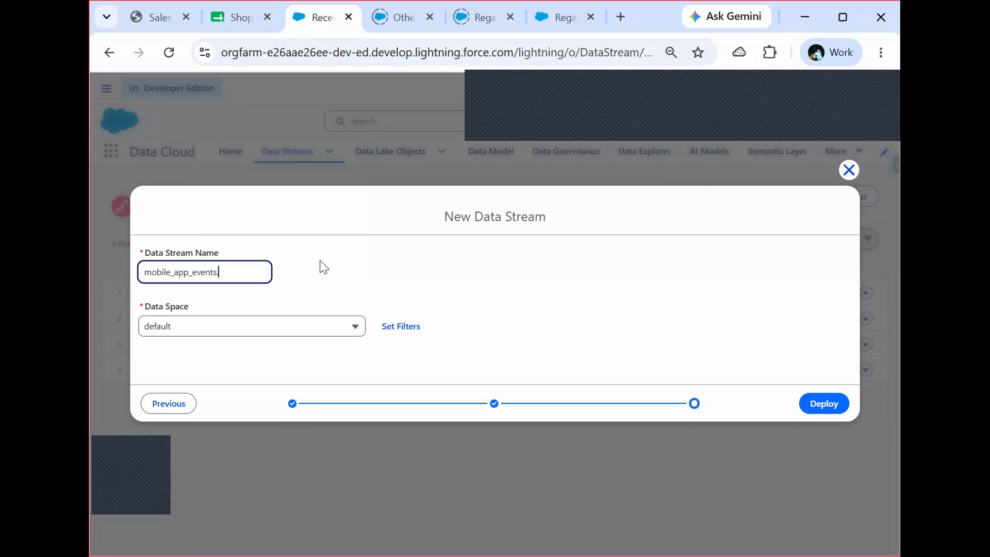
left_click(817, 403)
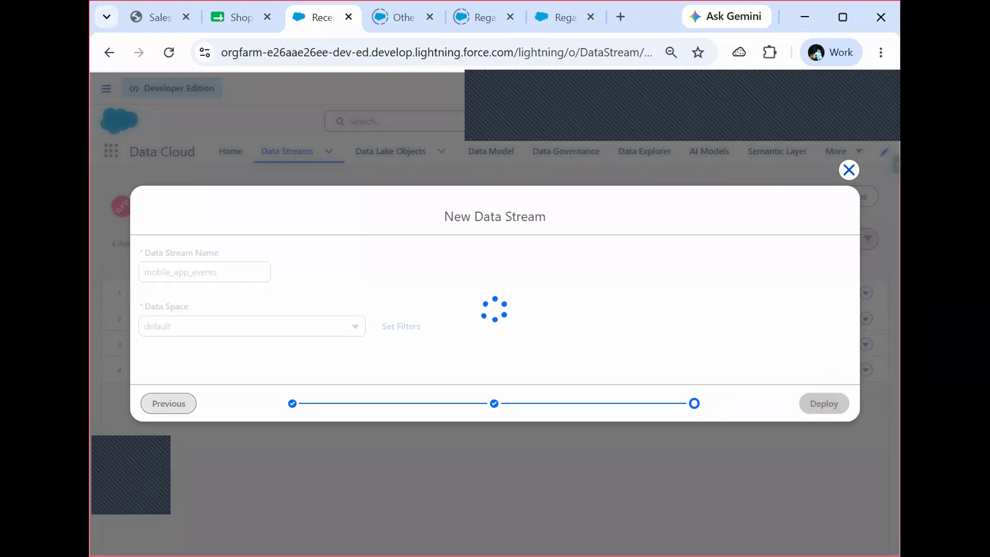